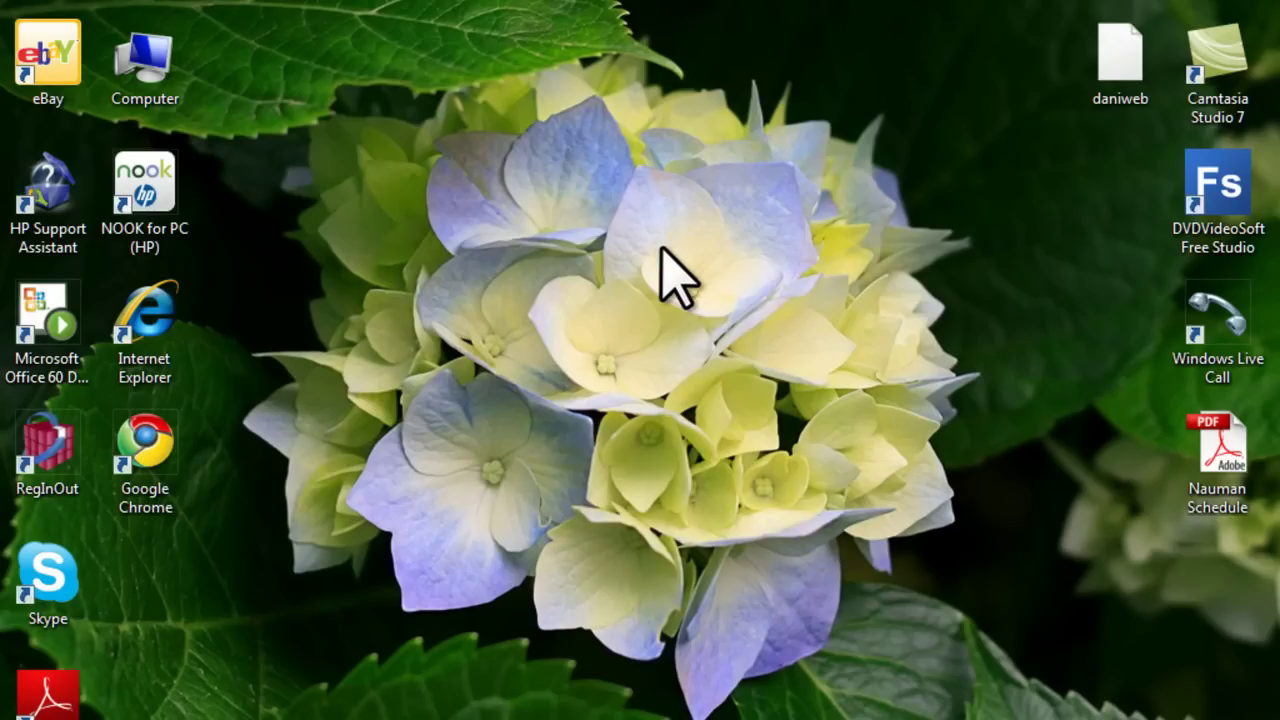
- Launch Internet Explorer, then open Control Panel's Programs and Features list of 83 installed programs
{"action": "double_click", "coordinate": [145, 340]}
{"action": "left_click", "coordinate": [572, 386]}
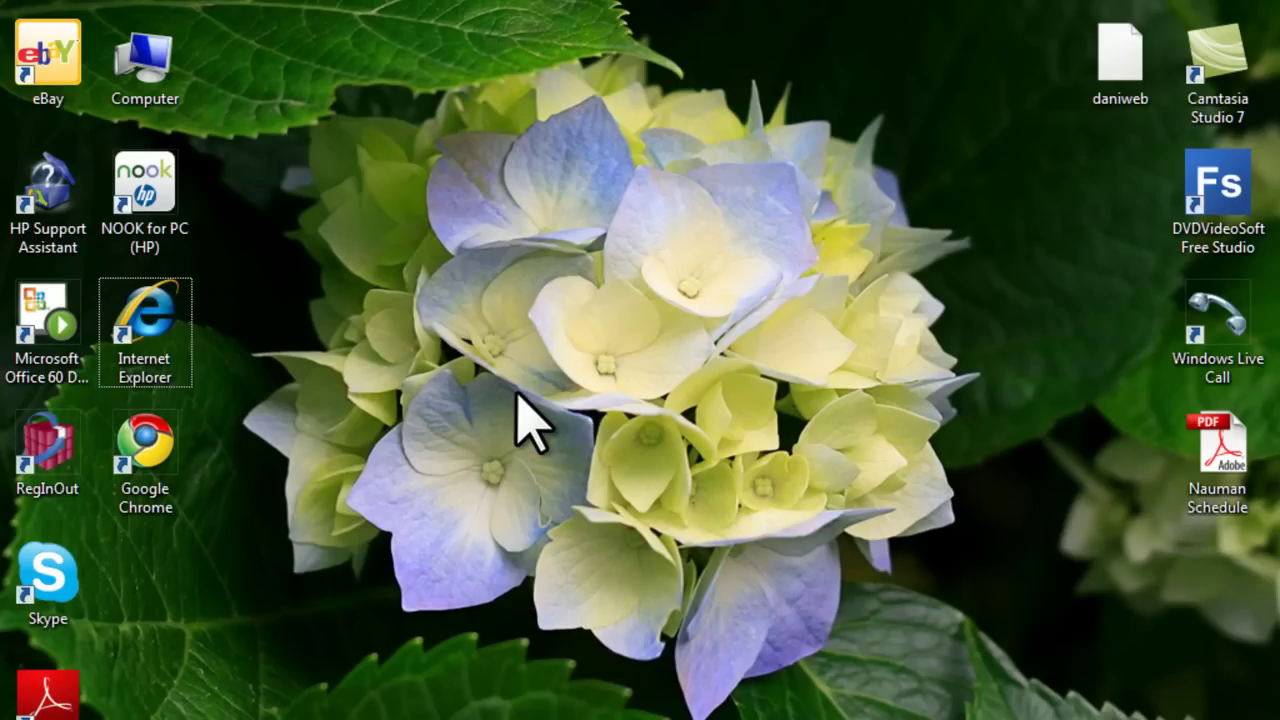
{"action": "key", "text": "super"}
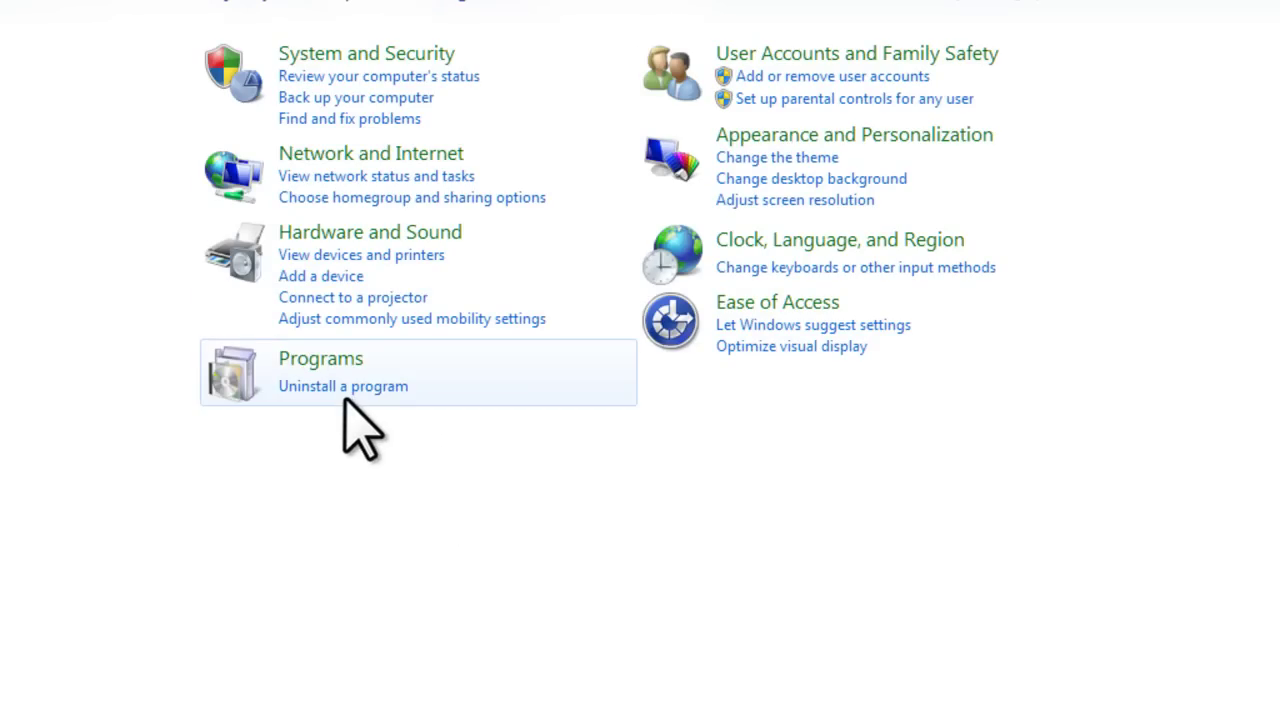
{"action": "left_click", "coordinate": [347, 386]}
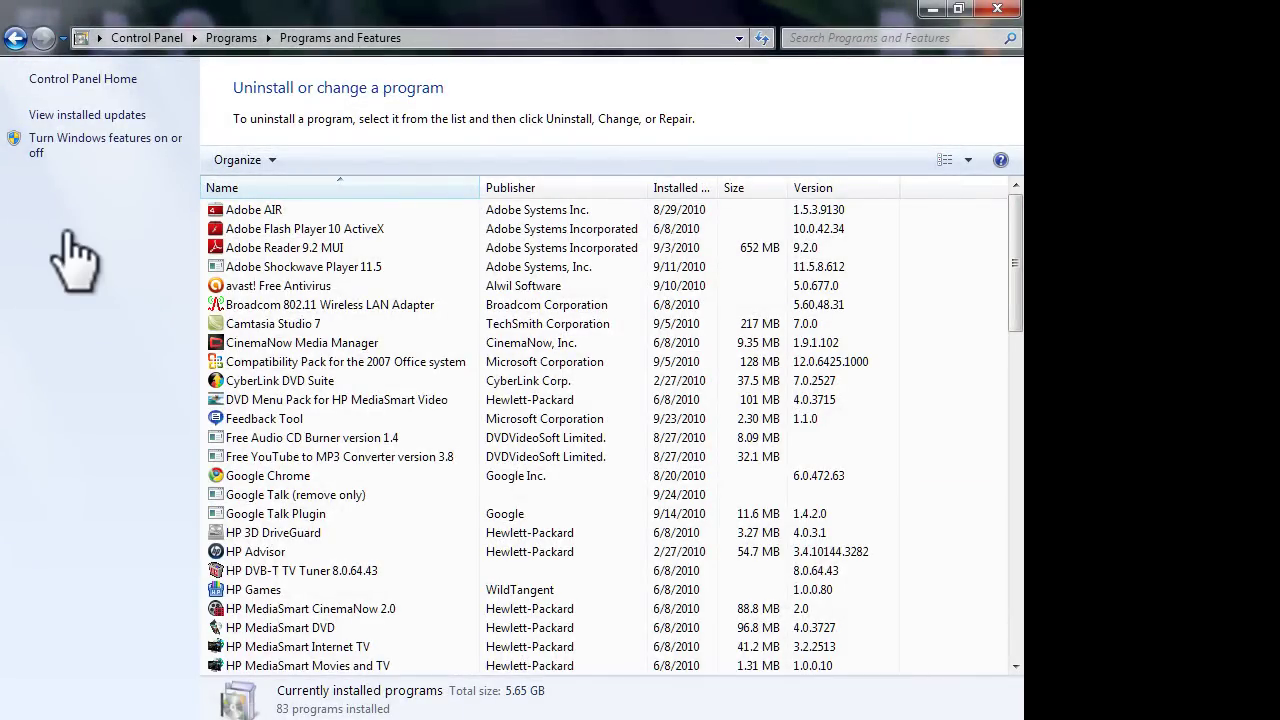
- Switch to Installed Updates and scroll down to the Microsoft Windows updates group
{"action": "left_click", "coordinate": [97, 114]}
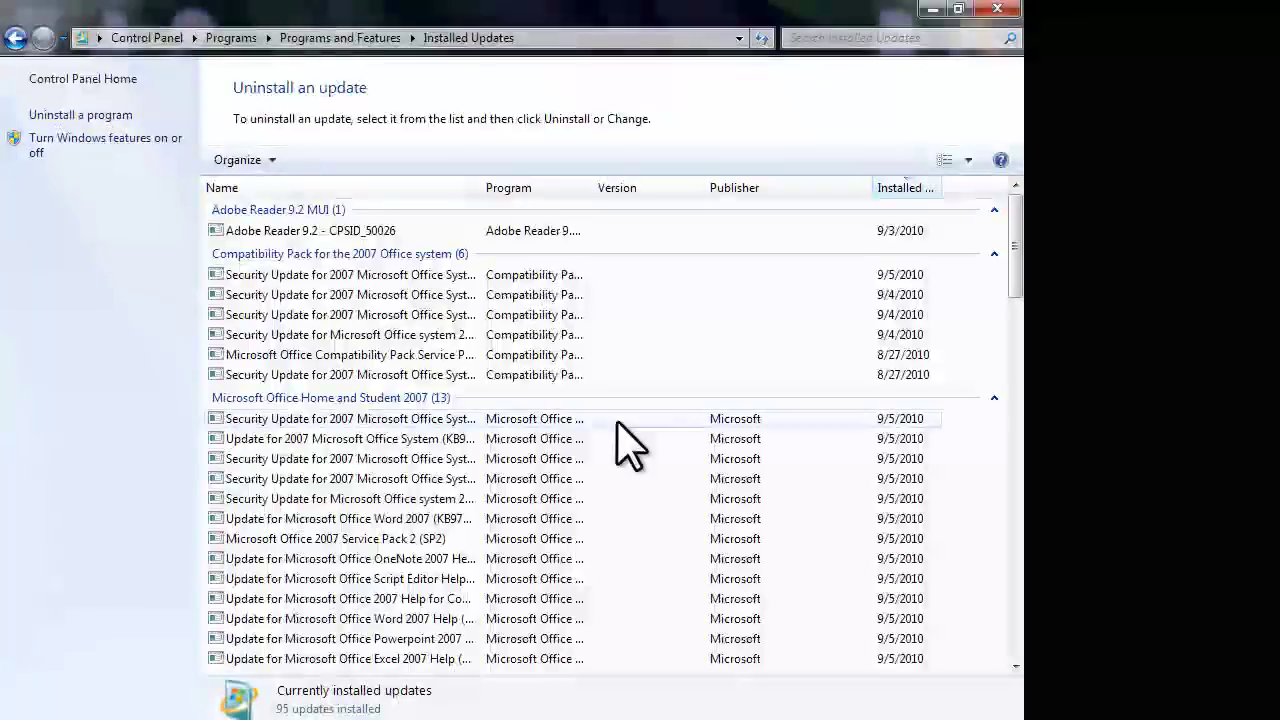
{"action": "mouse_move", "coordinate": [1016, 245]}
{"action": "left_mouse_down"}
{"action": "mouse_move", "coordinate": [1016, 420]}
{"action": "mouse_move", "coordinate": [1016, 245]}
{"action": "left_mouse_up"}
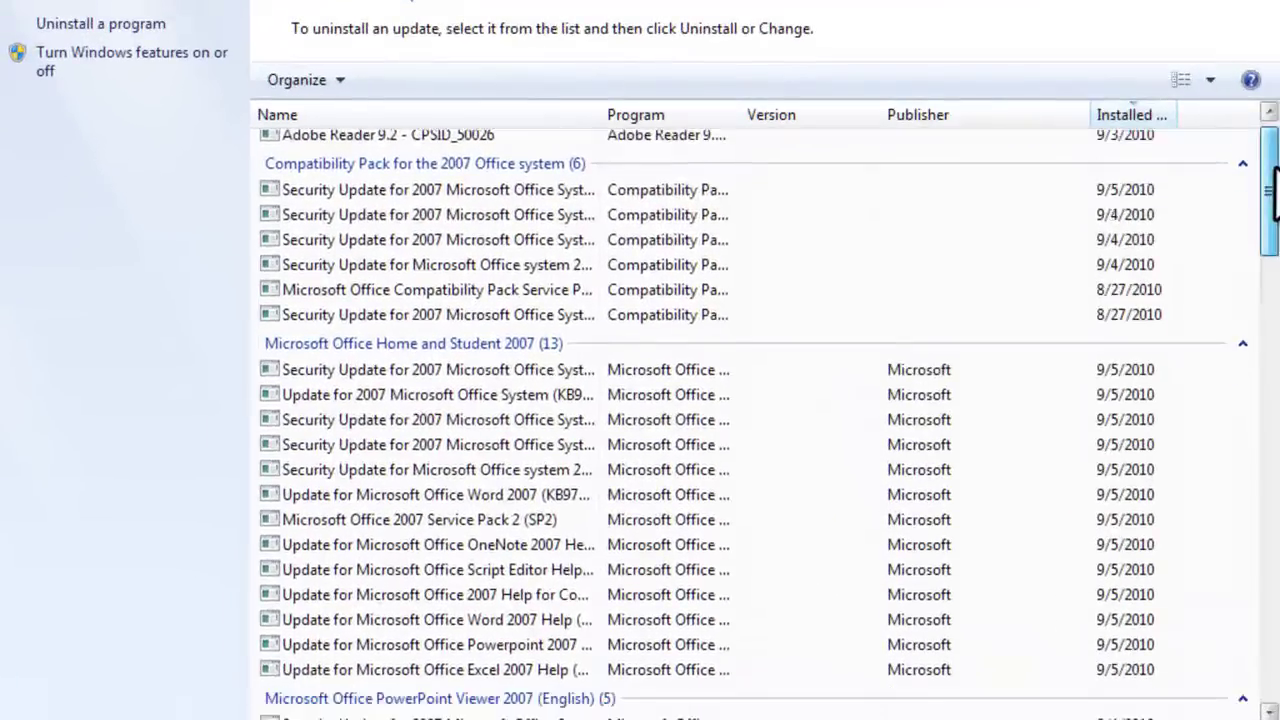
{"action": "left_click_drag", "start_coordinate": [1016, 245], "coordinate": [1016, 335]}
{"action": "left_click_drag", "start_coordinate": [1277, 310], "coordinate": [1277, 315]}
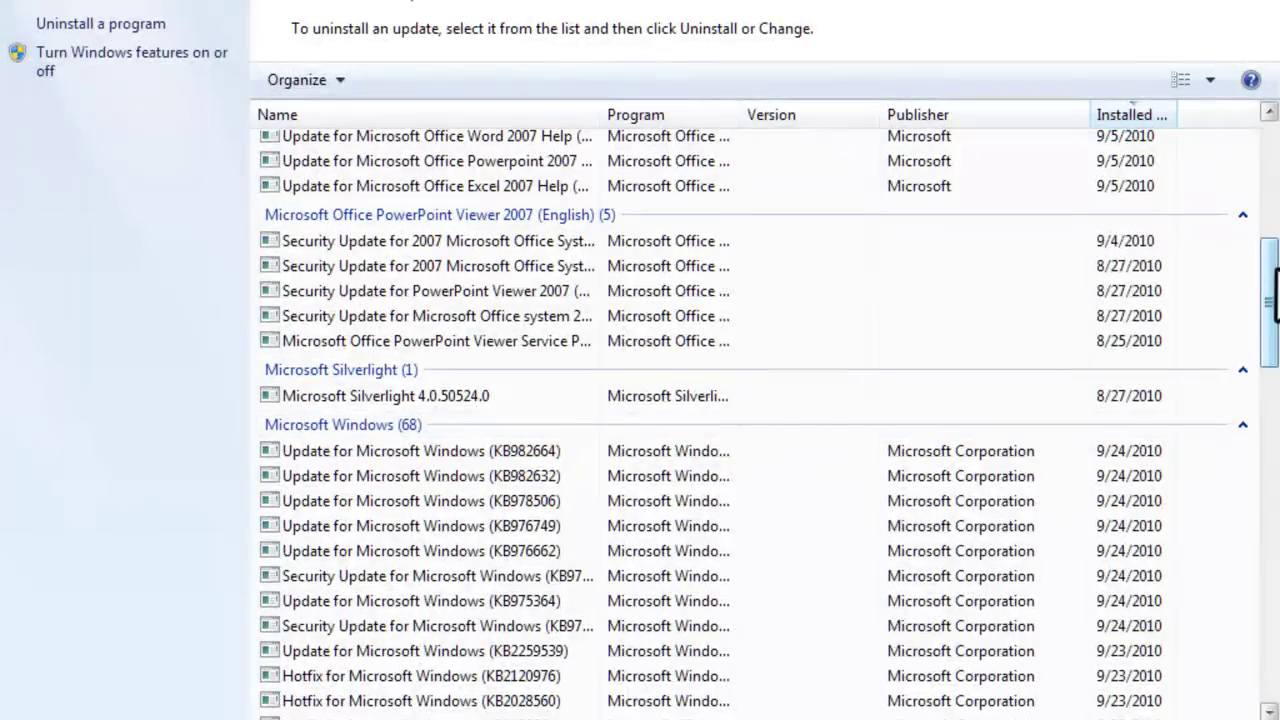
{"action": "left_click_drag", "start_coordinate": [1266, 278], "coordinate": [1270, 330]}
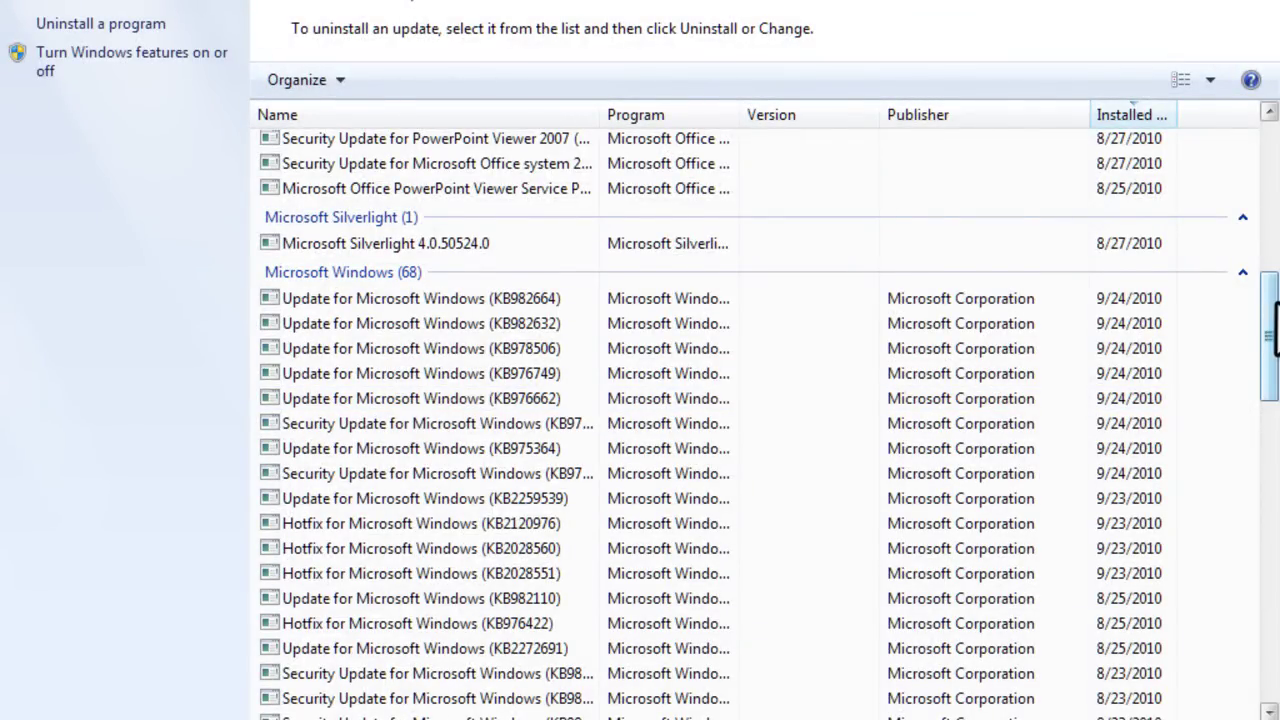
{"action": "left_click_drag", "start_coordinate": [1274, 335], "coordinate": [1274, 362]}
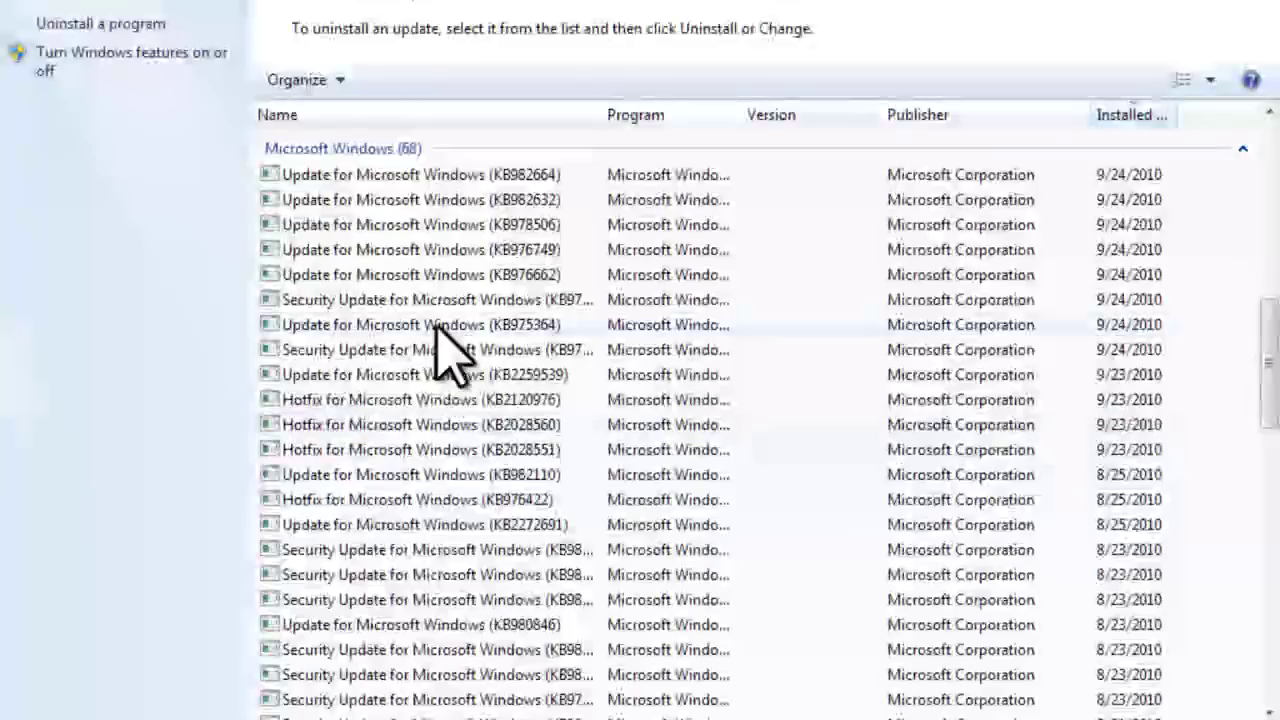
- Select update KB982110, start its uninstall, answer No to keep it, and return to the desktop
{"action": "left_click", "coordinate": [441, 476]}
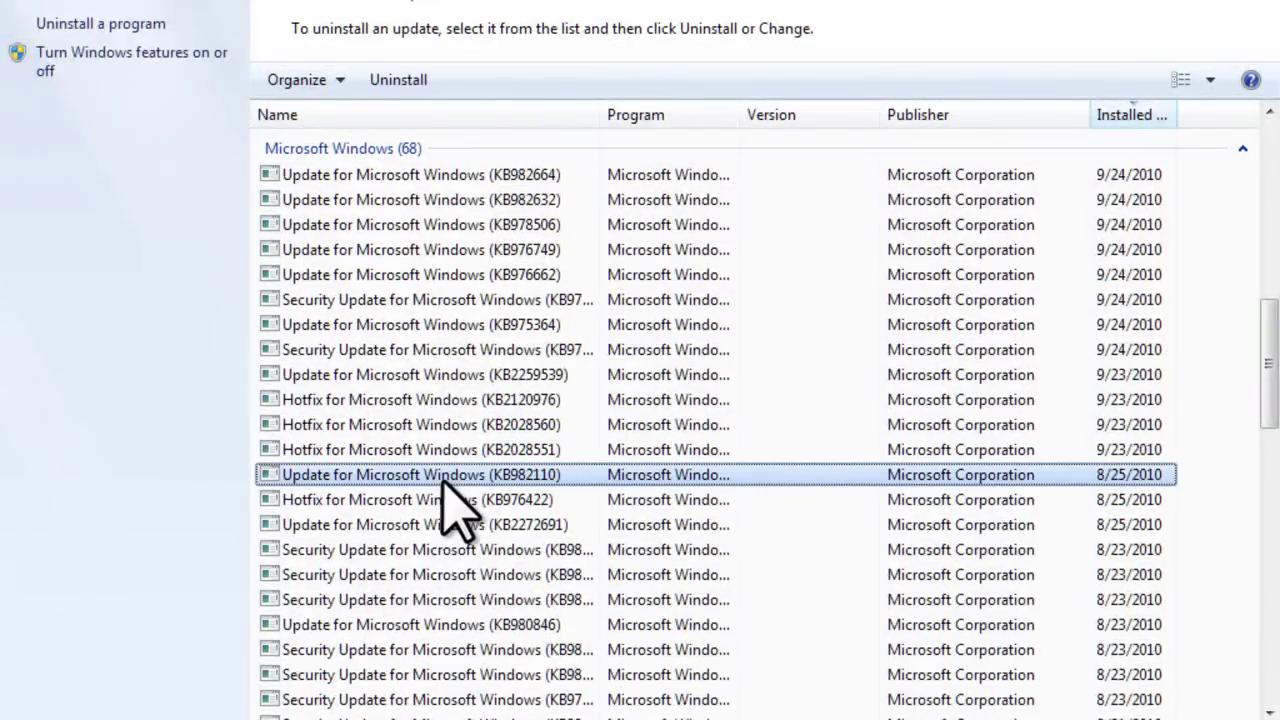
{"action": "left_click", "coordinate": [412, 80]}
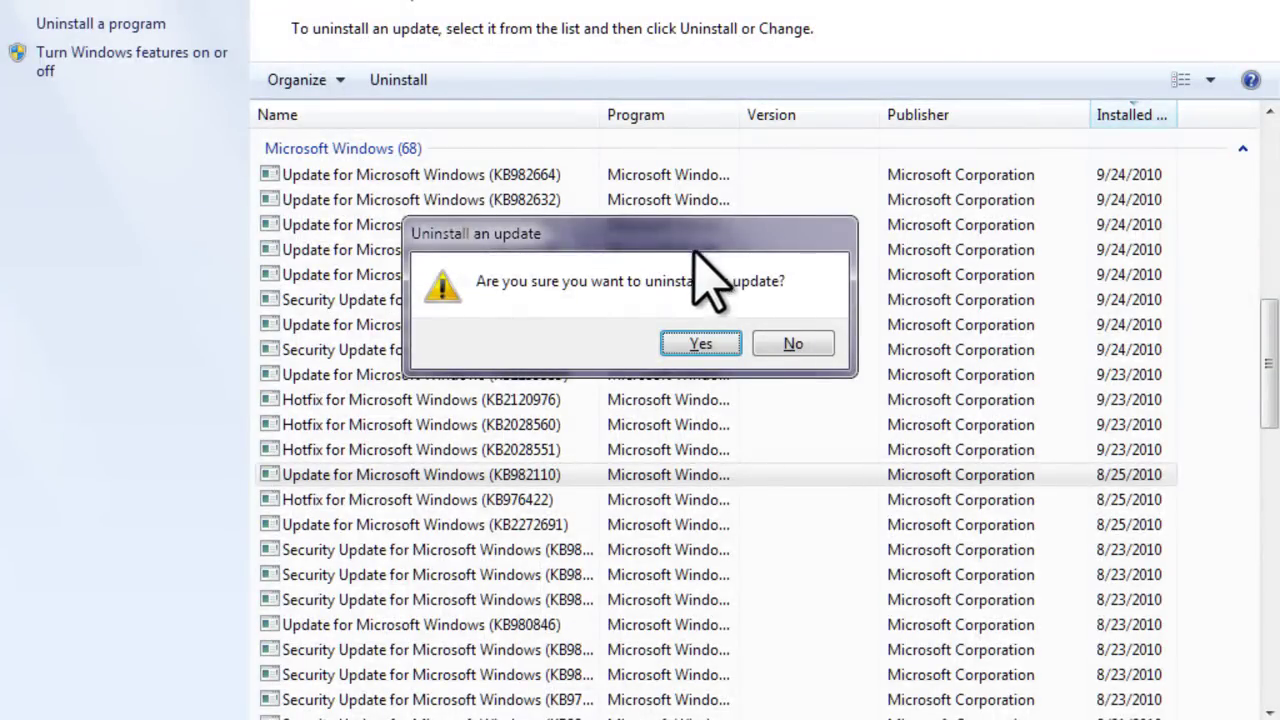
{"action": "left_click", "coordinate": [798, 345]}
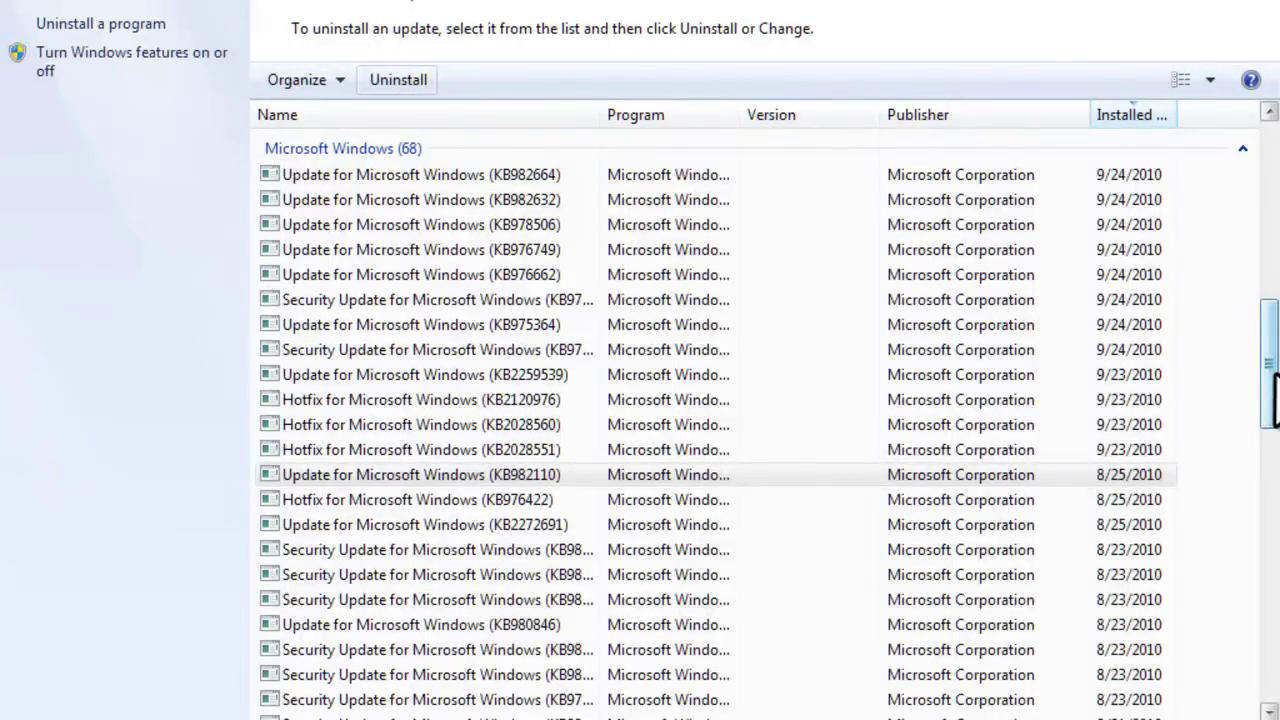
{"action": "left_click_drag", "start_coordinate": [1273, 390], "coordinate": [1272, 228]}
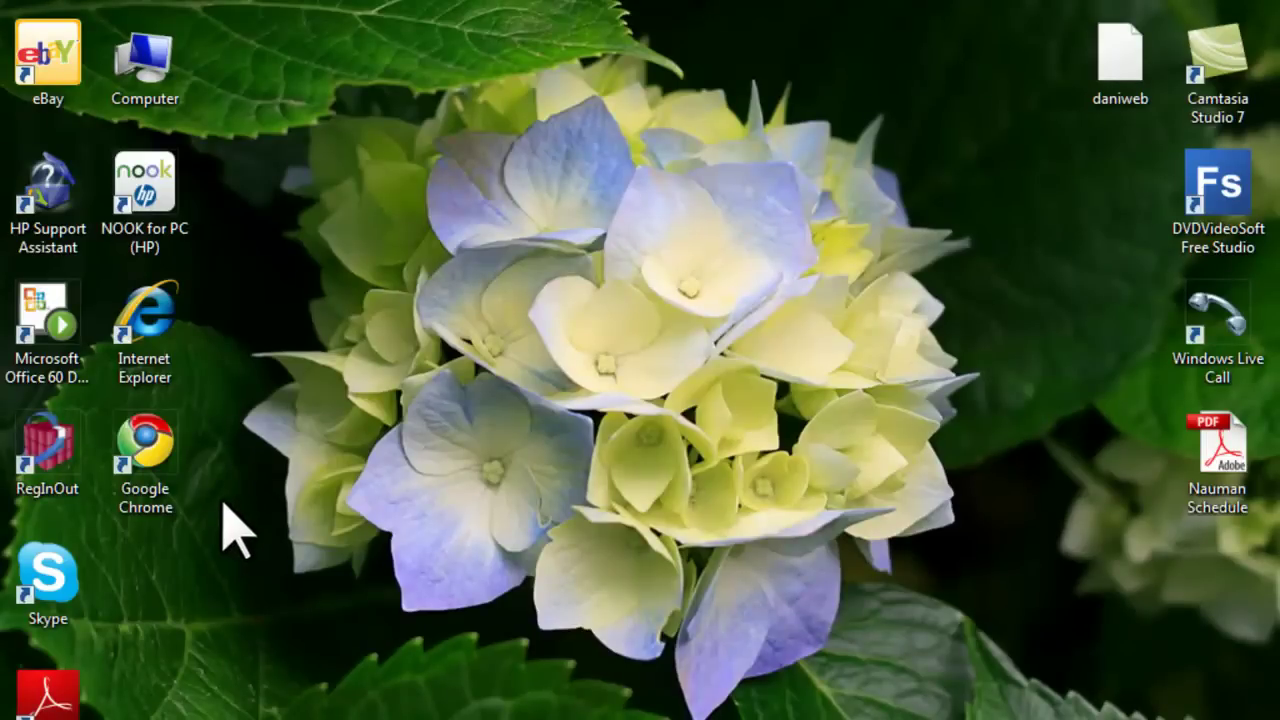
{"action": "left_click", "coordinate": [230, 529]}
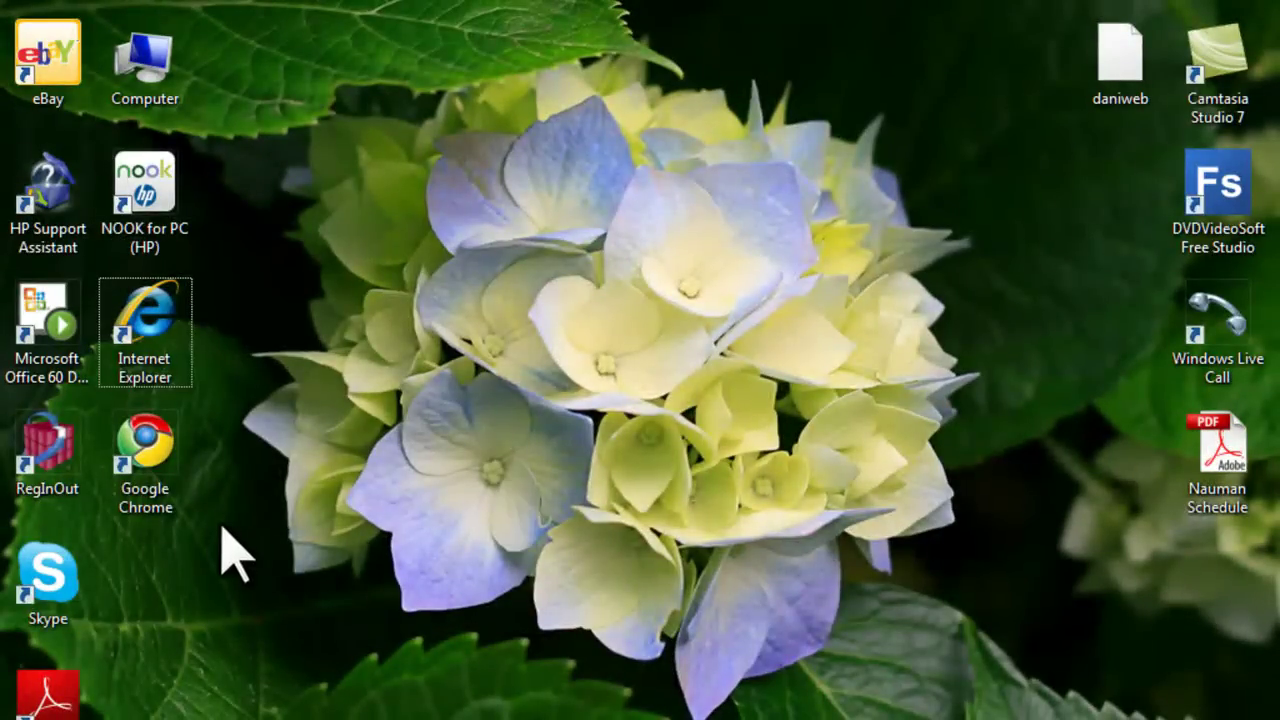
{"action": "mouse_move", "coordinate": [48, 450]}
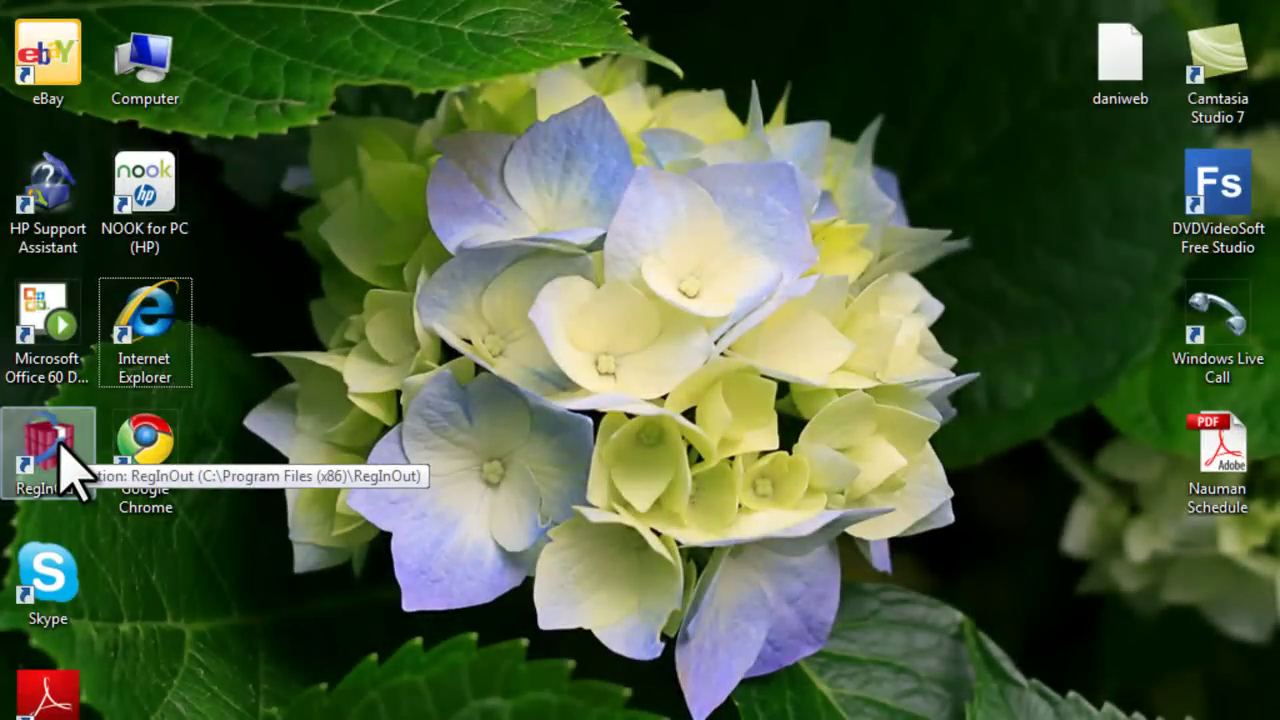
- Launch RegInOut from the desktop and switch to its System Cleaner page
{"action": "double_click", "coordinate": [62, 462]}
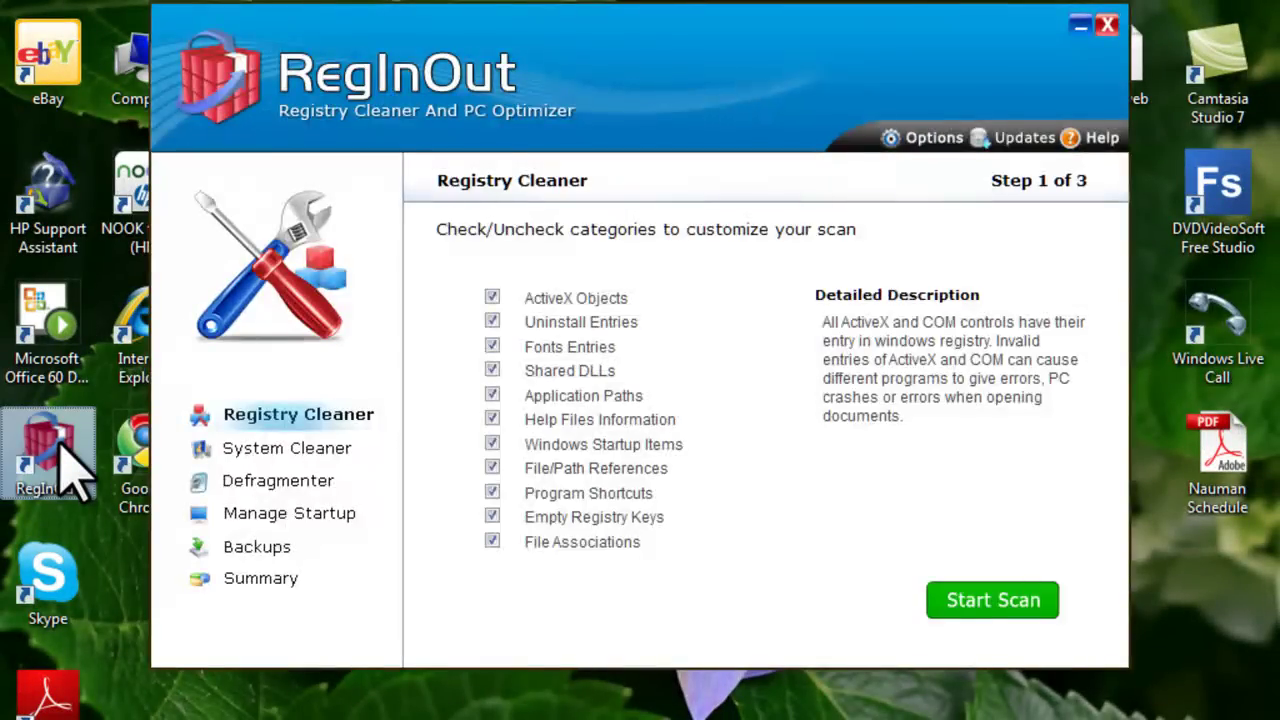
{"action": "left_click", "coordinate": [322, 456]}
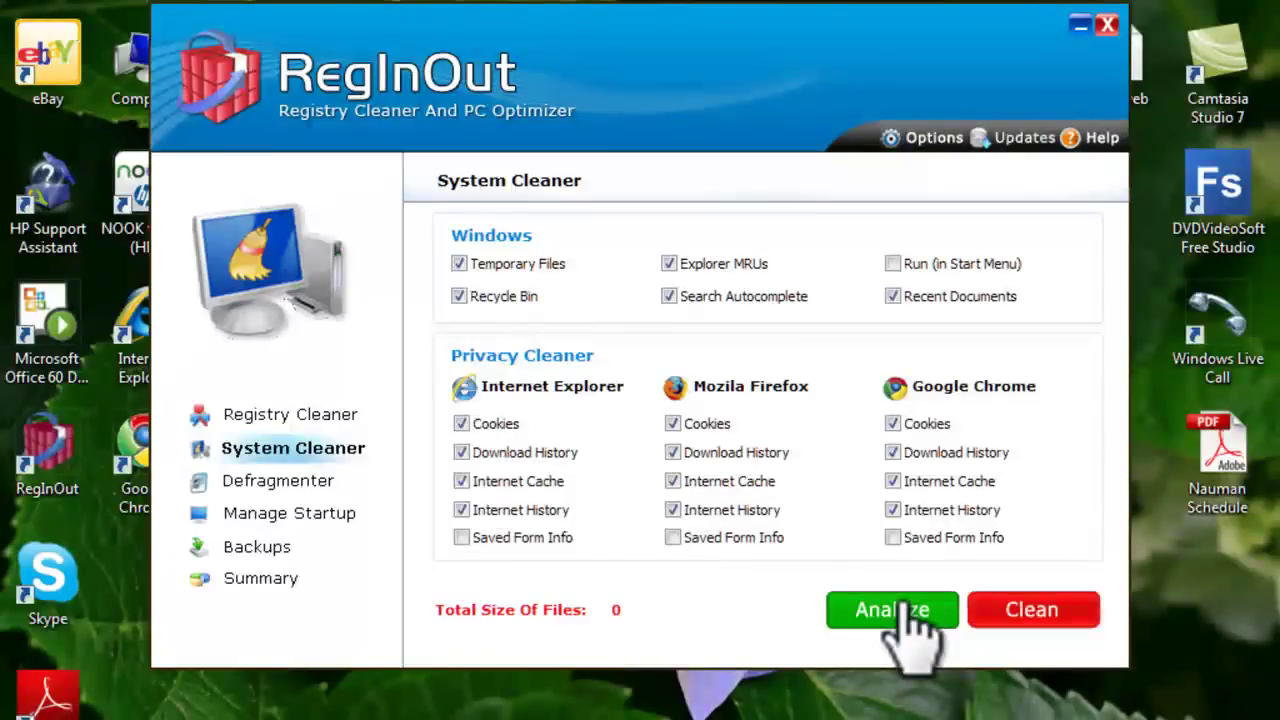
- Analyze for junk (27.57 MB found), start cleaning, and answer the close-browsers prompt
{"action": "left_click", "coordinate": [905, 612]}
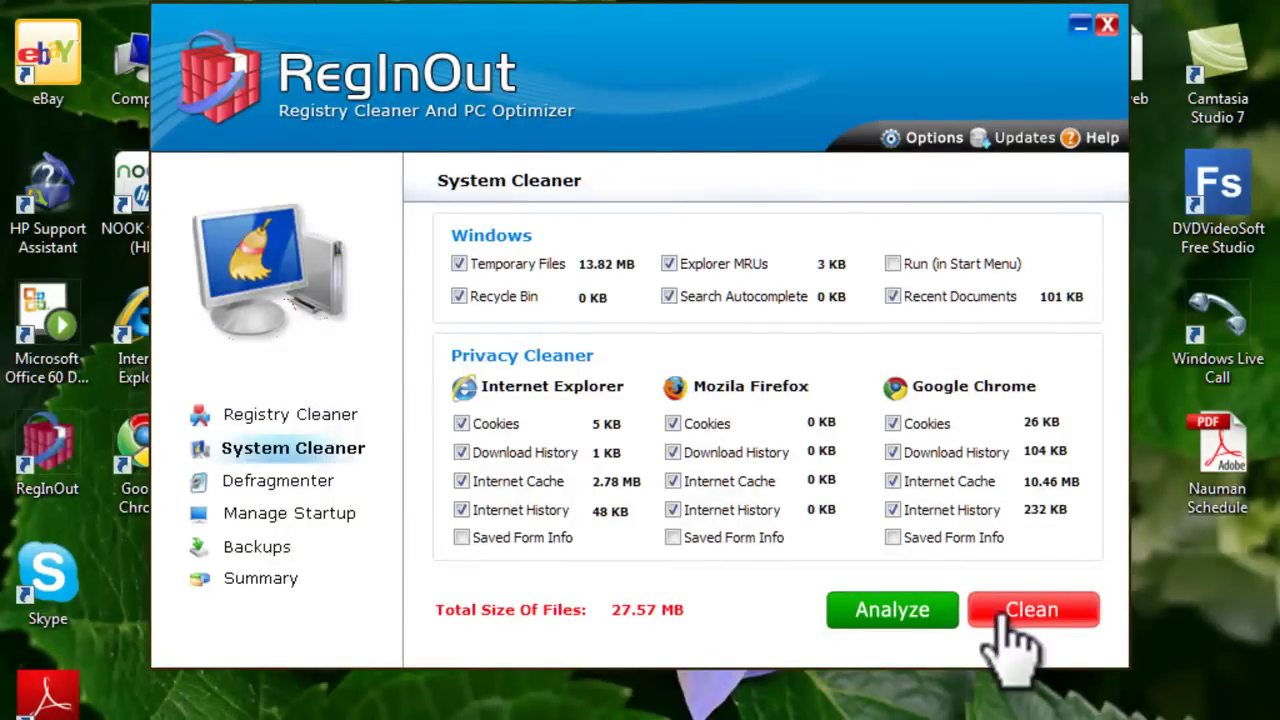
{"action": "left_click", "coordinate": [1075, 612]}
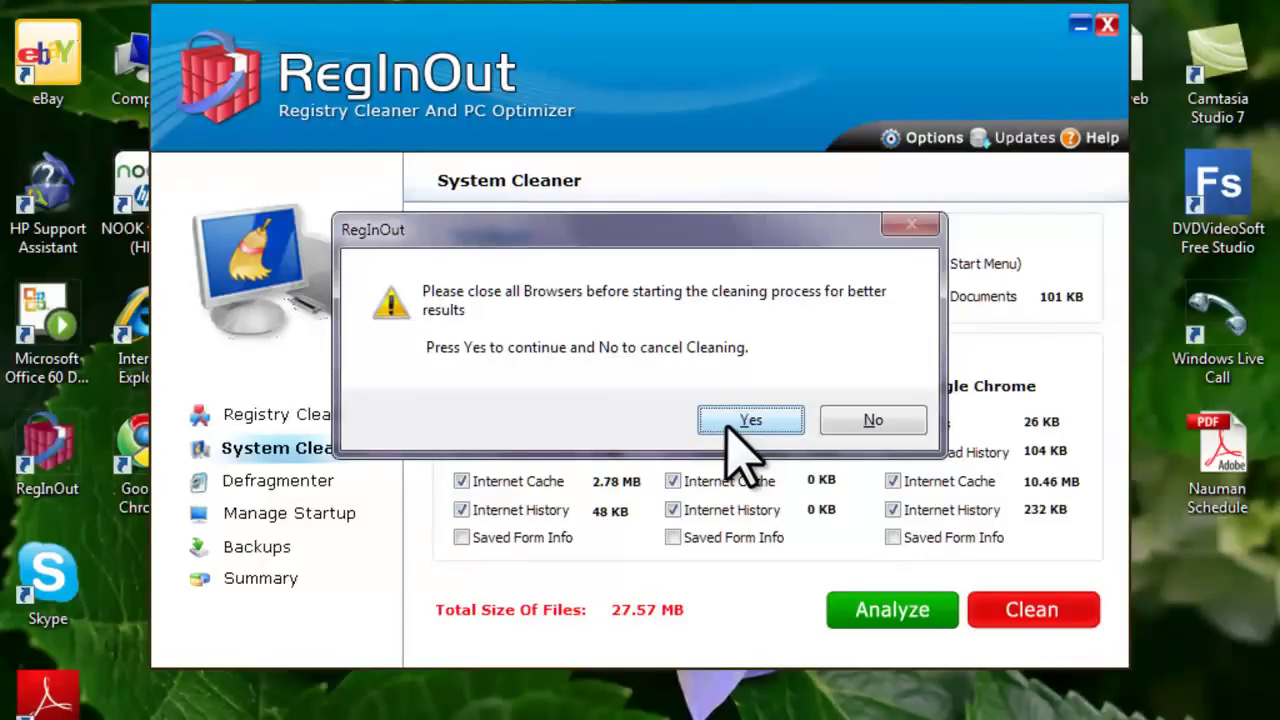
{"action": "left_click", "coordinate": [849, 420]}
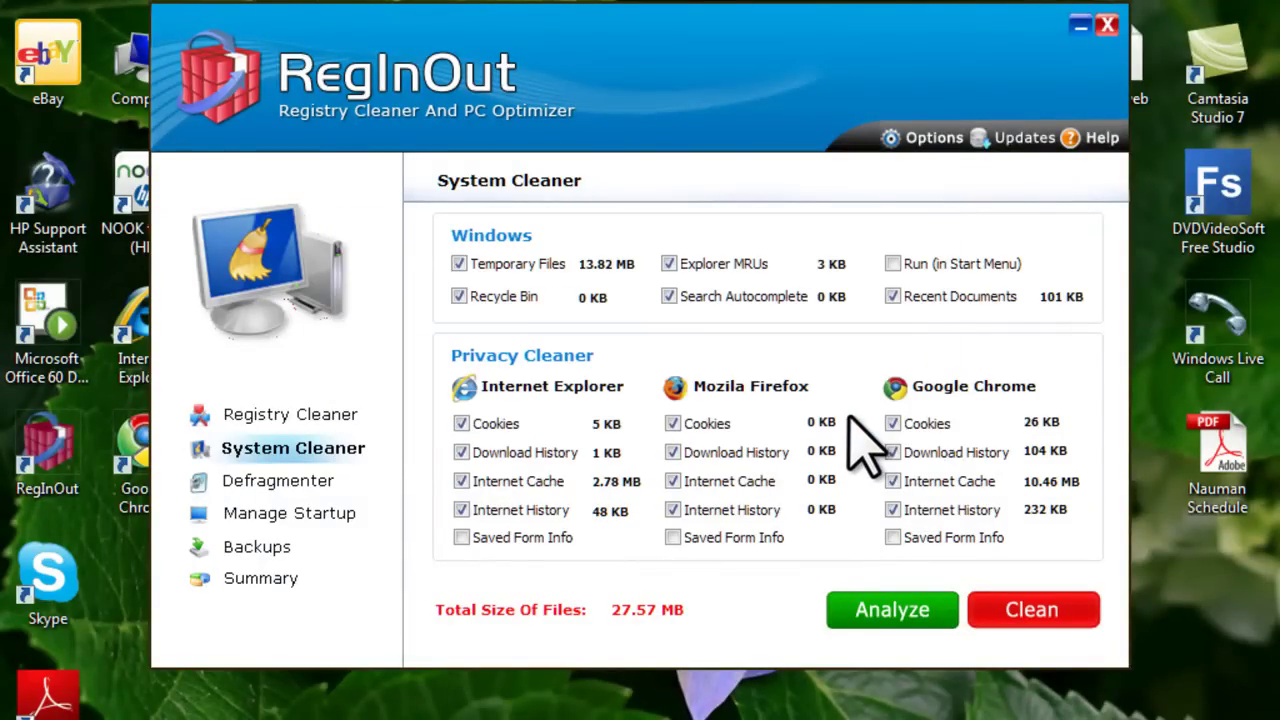
- Switch to Registry Cleaner, try Start Scan, then close RegInOut to the desktop
{"action": "left_click", "coordinate": [300, 430]}
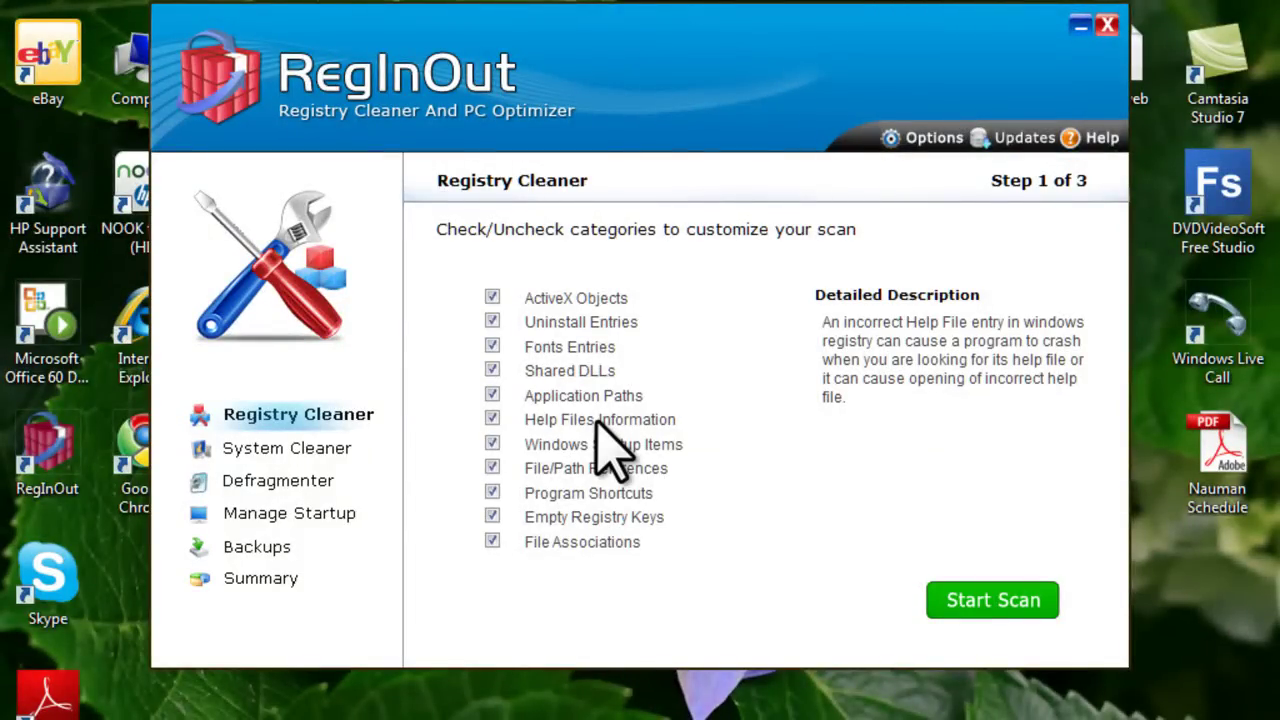
{"action": "left_click", "coordinate": [951, 609]}
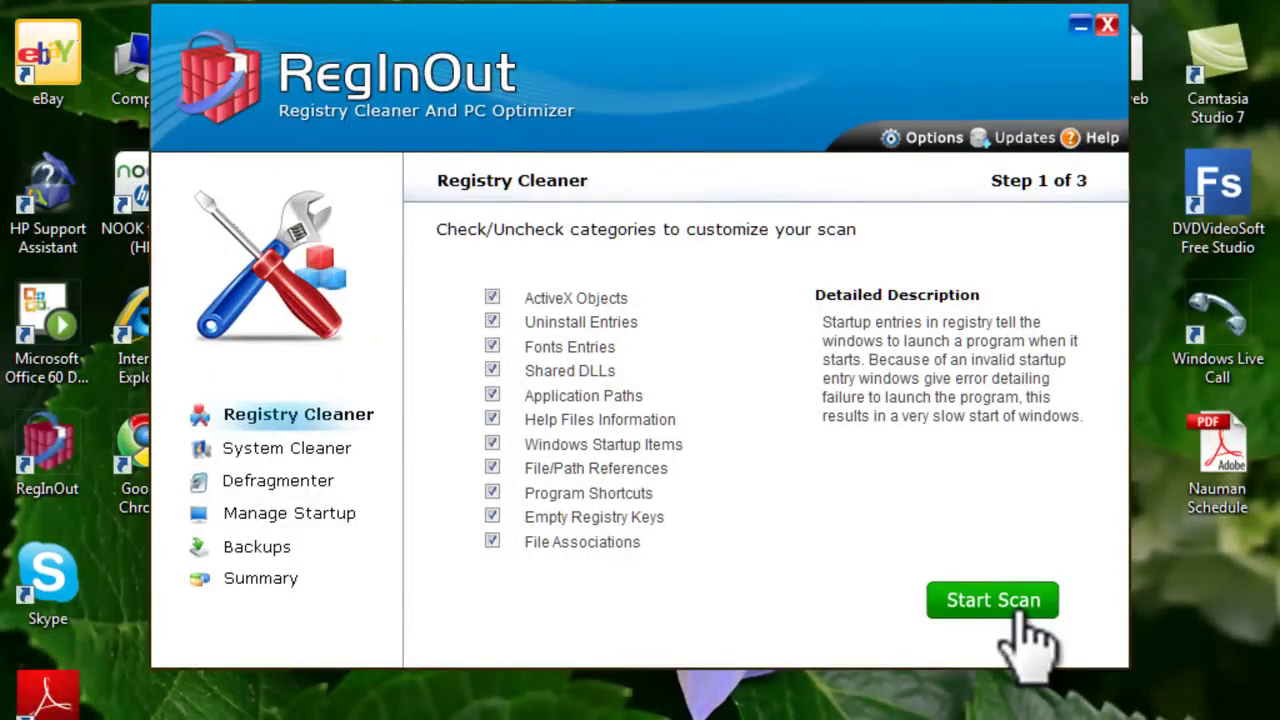
{"action": "left_click", "coordinate": [1107, 24]}
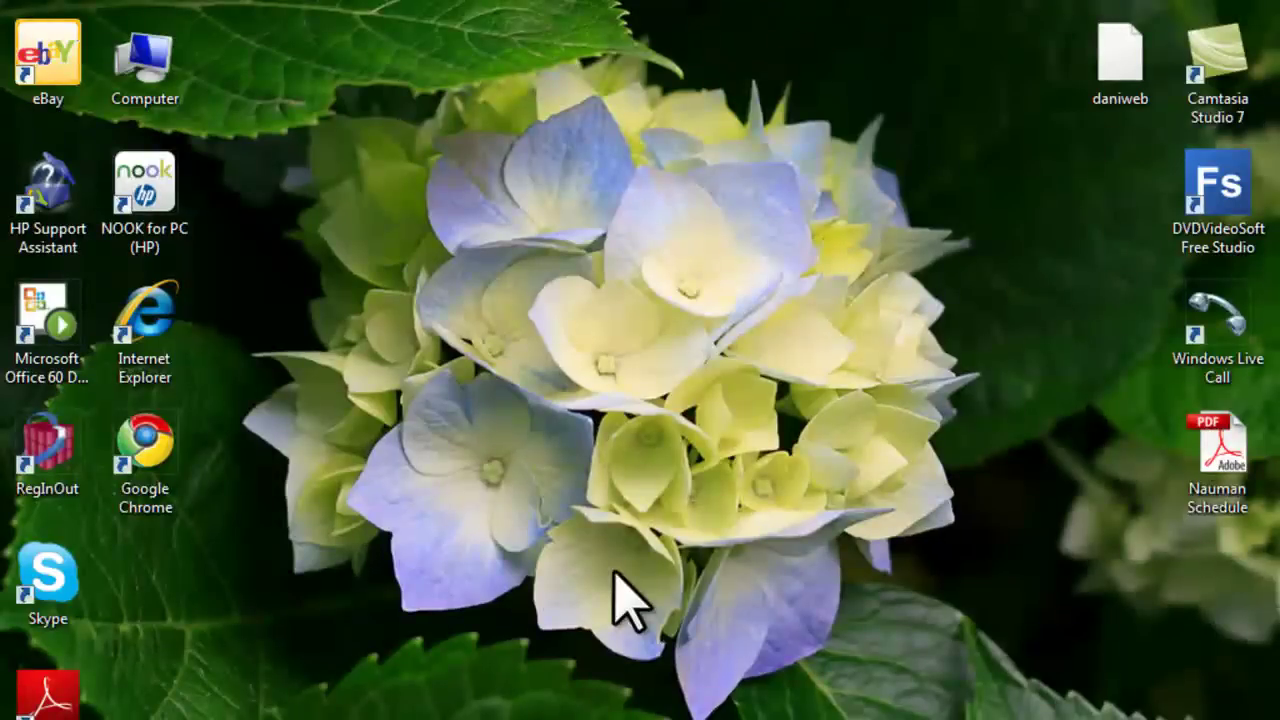